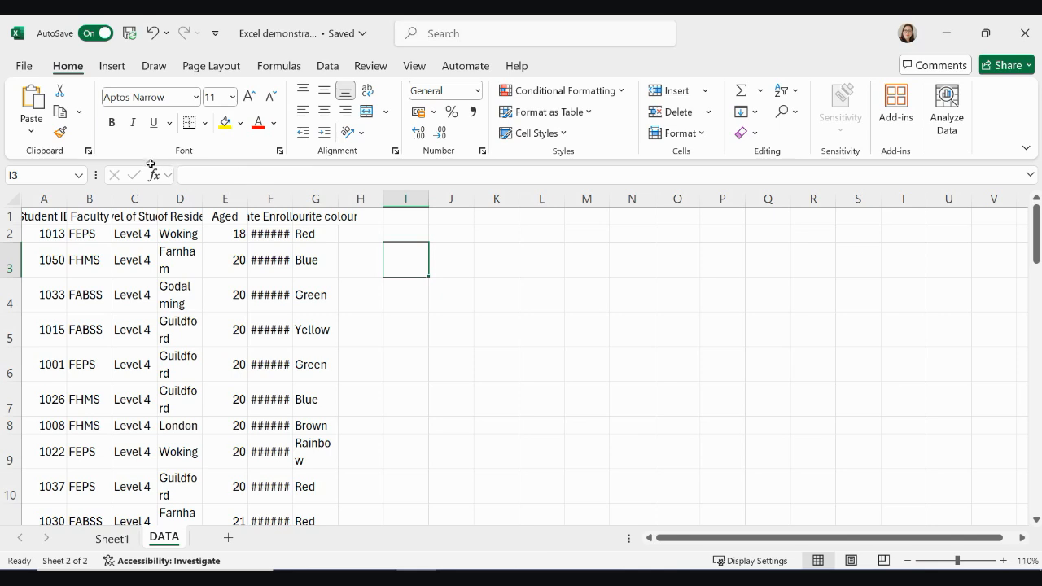
# - Correct the header in cell C1 to "Level of Study"
pyautogui.doubleClick(226, 235)
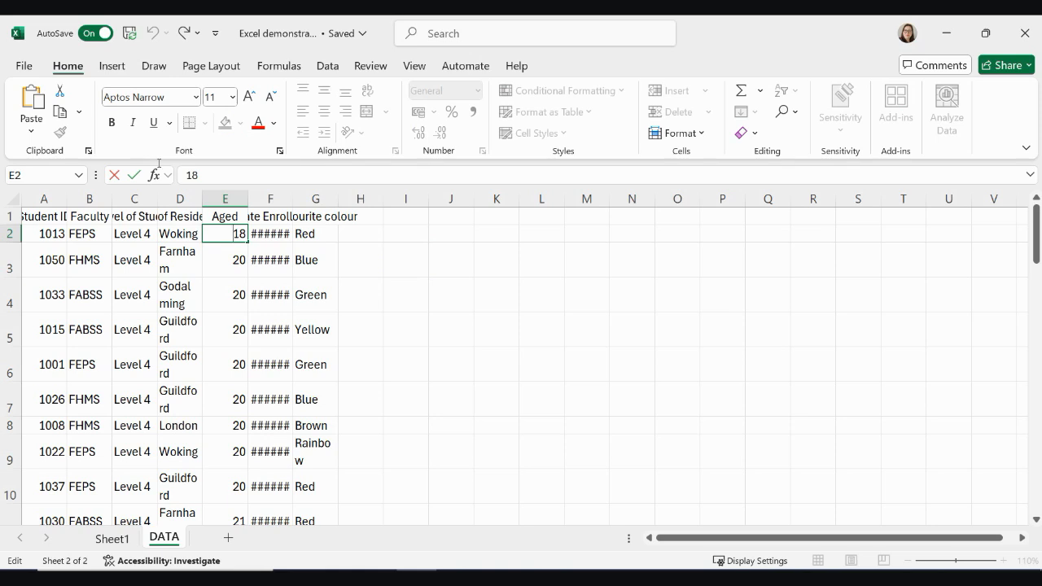
pyautogui.click(126, 217)
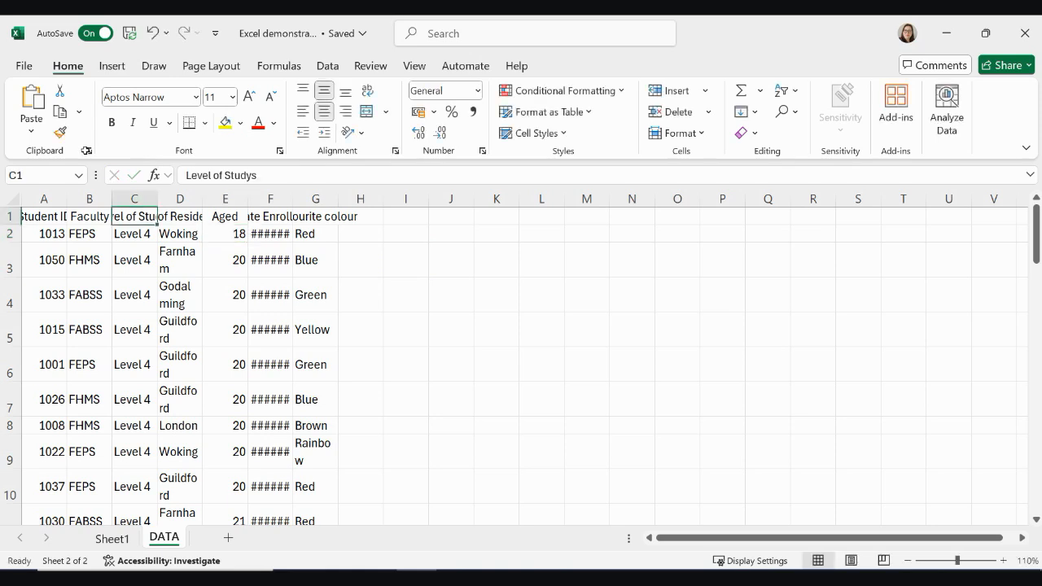
pyautogui.press('F2')
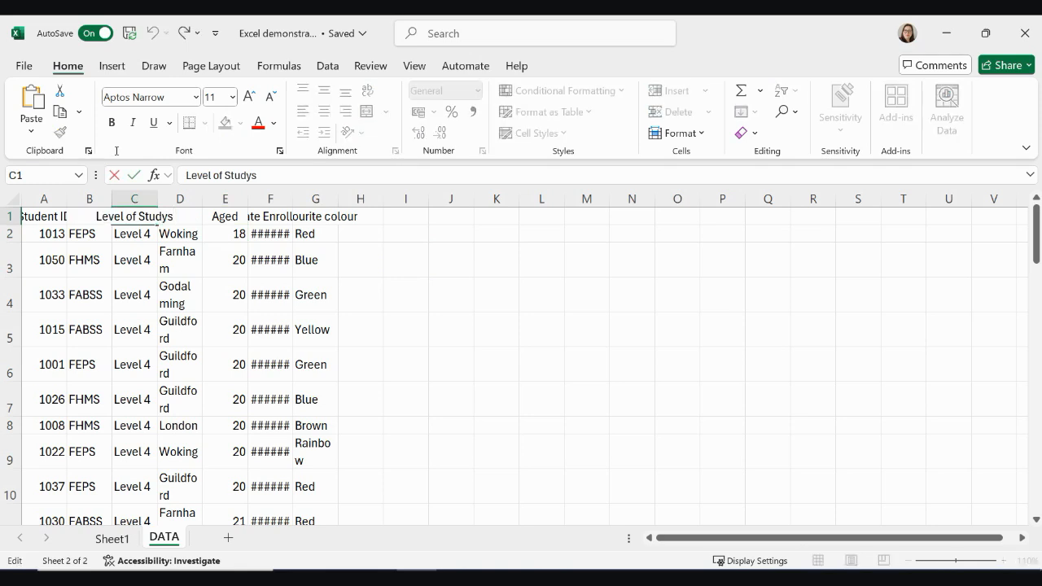
pyautogui.press('BackSpace')
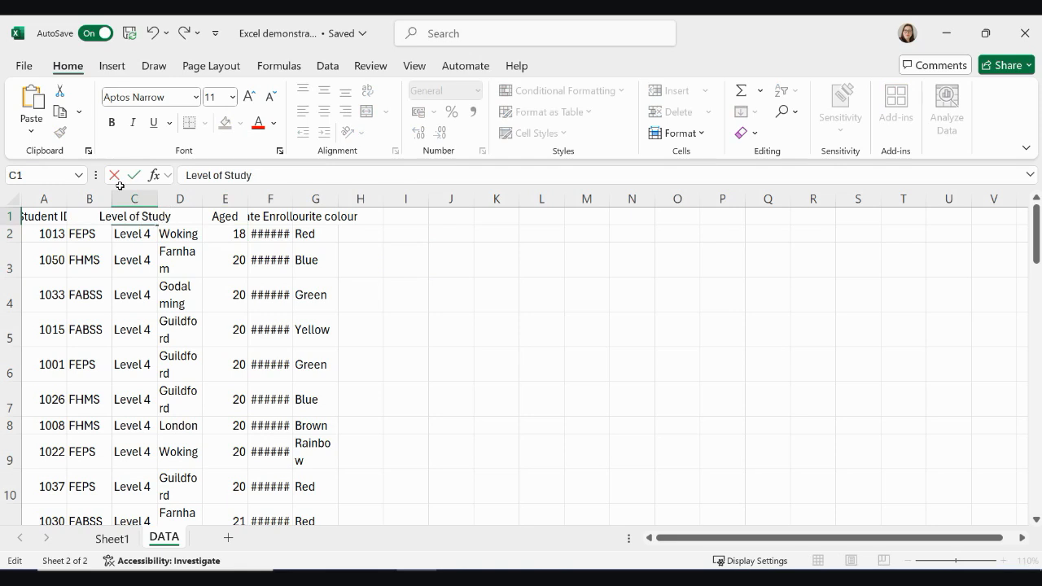
pyautogui.press('Return')
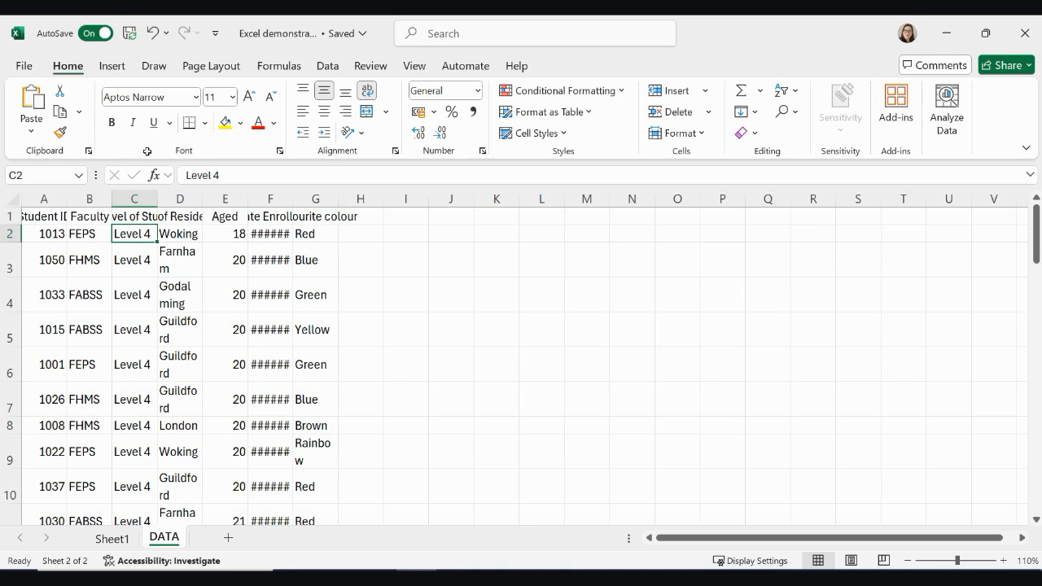
# - Change the header in cell E1 to "Age"
pyautogui.press('Up')
pyautogui.press('Right')
pyautogui.press('Right')
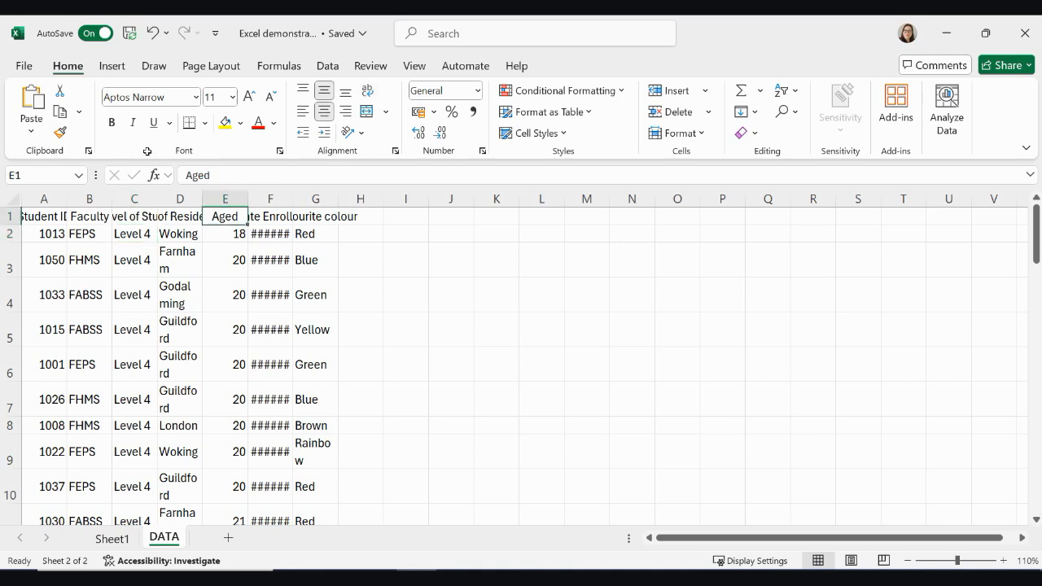
pyautogui.click(230, 174)
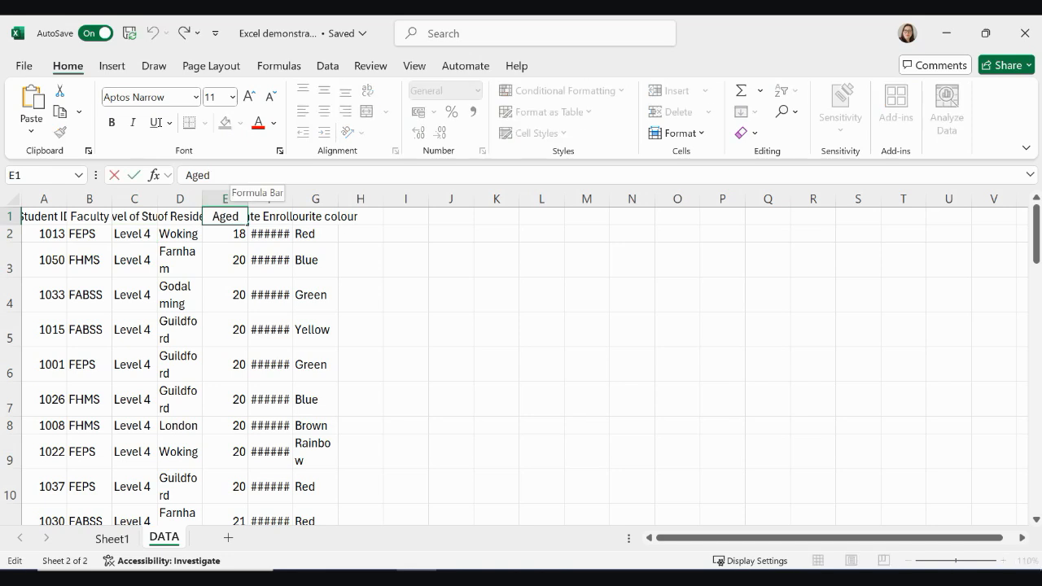
pyautogui.press('BackSpace')
pyautogui.press('Return')
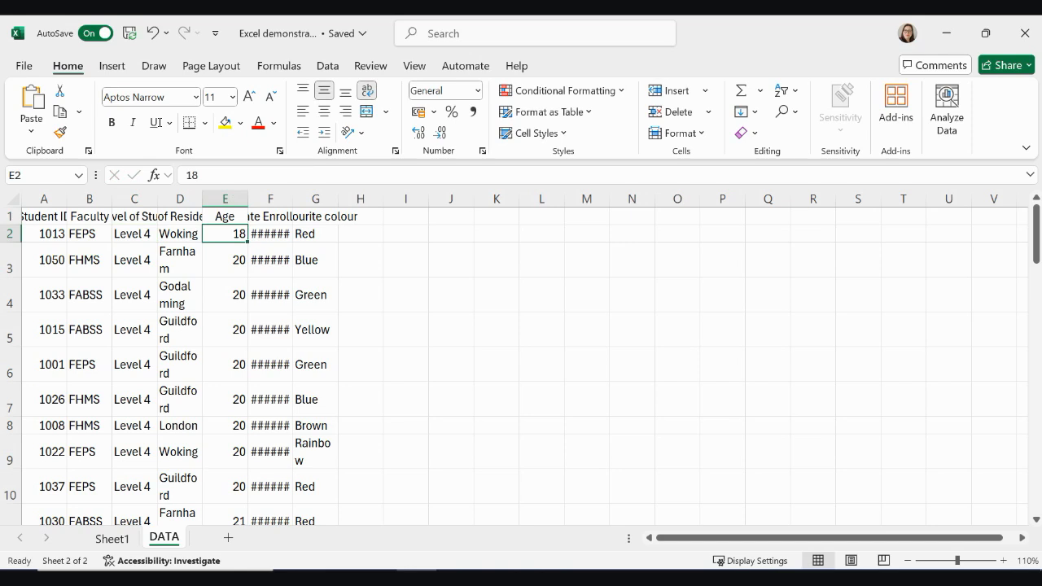
# - Replace the favourite colour in cell G2 with "Yellow"
pyautogui.press('Right')
pyautogui.press('Right')
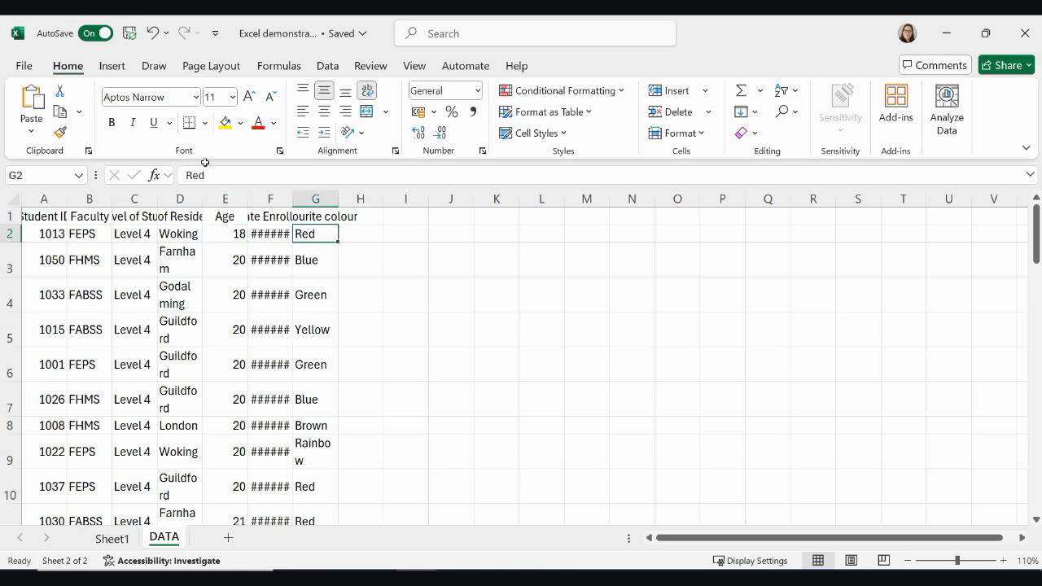
pyautogui.write('Yellow')
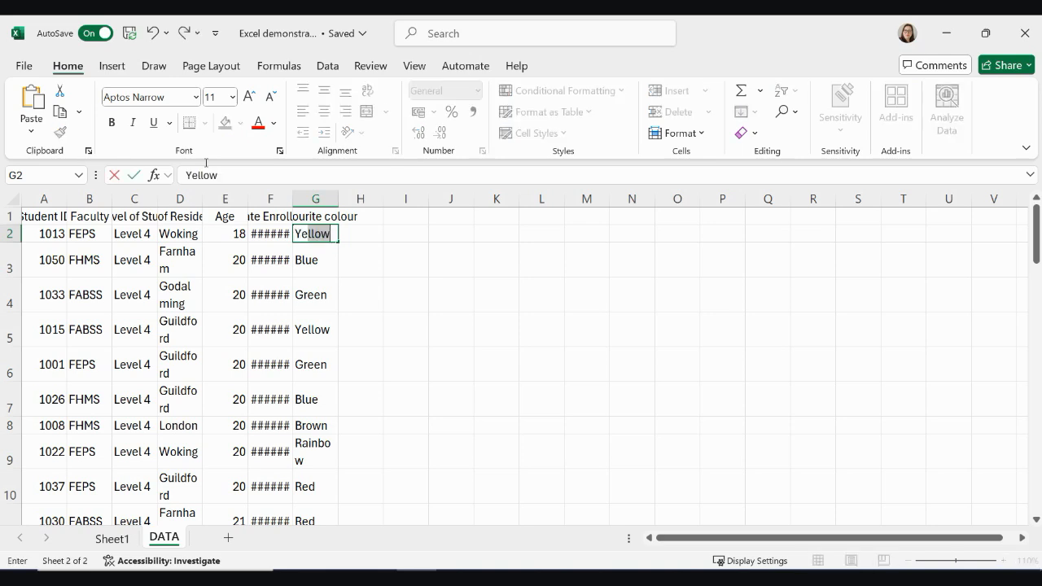
pyautogui.press('Return')
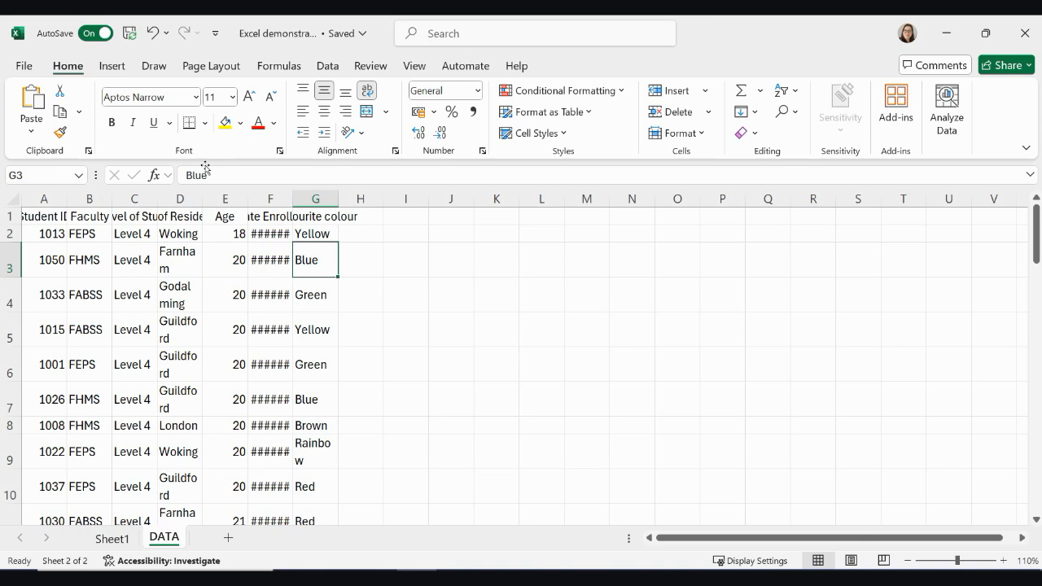
# - Clear the contents of cell G4 and of the range G5:G7 in the Favourite colour column
pyautogui.press('Down')
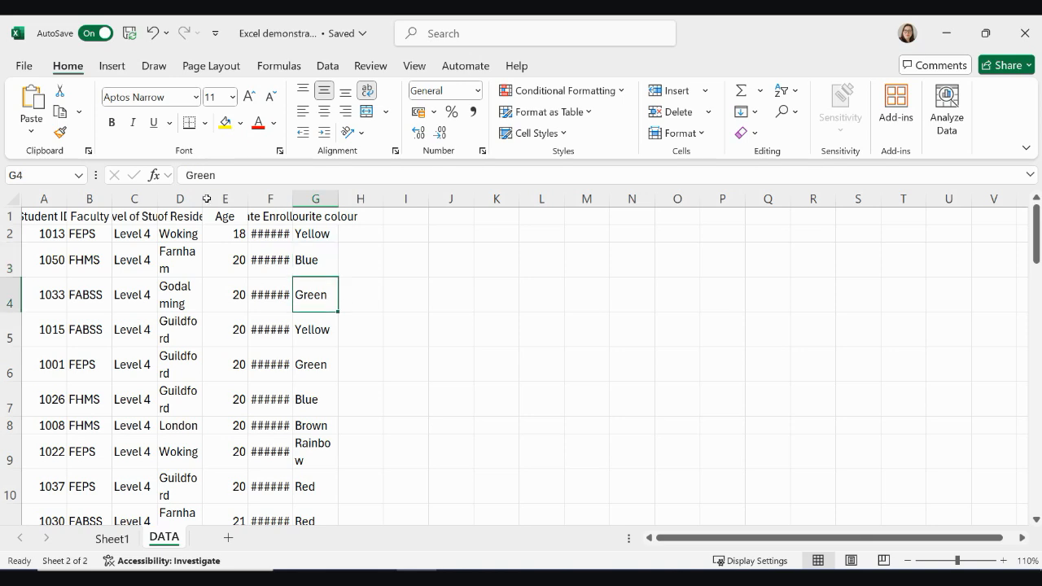
pyautogui.press('Delete')
pyautogui.press('Down')
pyautogui.press('Down')
pyautogui.press('Down')
pyautogui.hotkey('shift', 'Up')
pyautogui.hotkey('shift', 'Up')
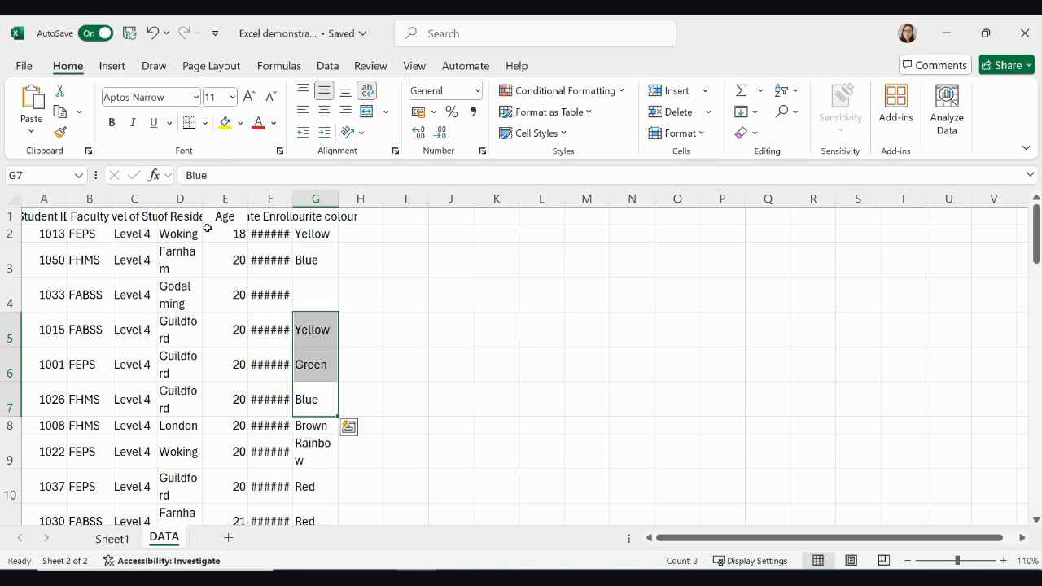
pyautogui.hotkey('shift', 'F10')
pyautogui.press('n')
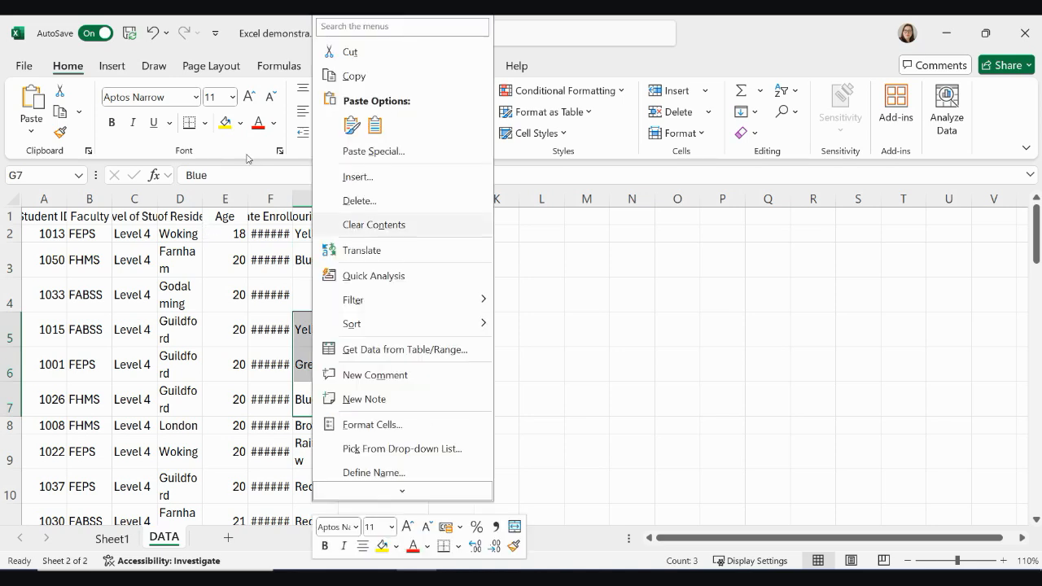
pyautogui.press('Return')
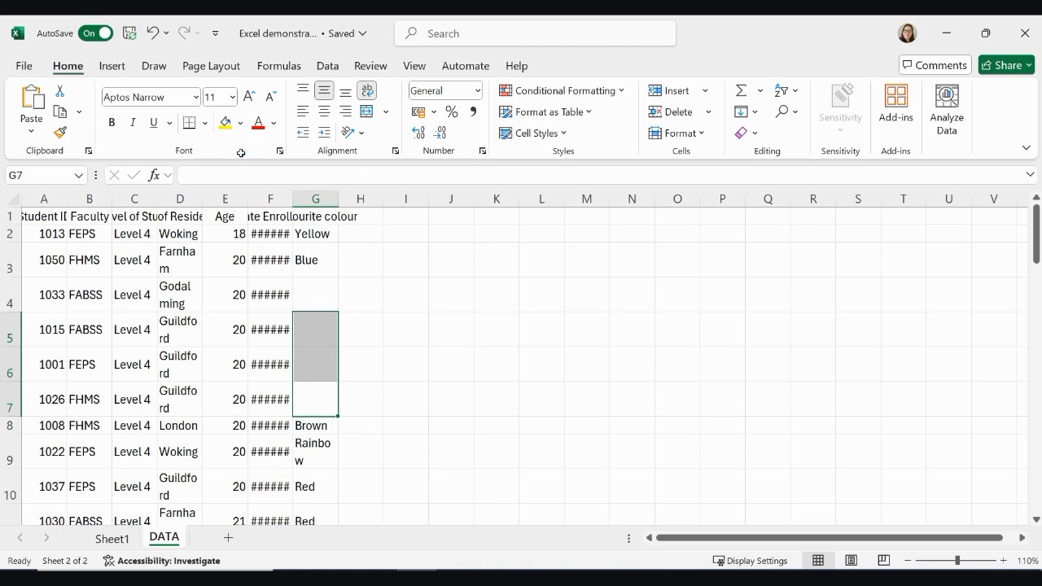
# - Delete the entire Favourite colour column (column G)
pyautogui.click(309, 200)
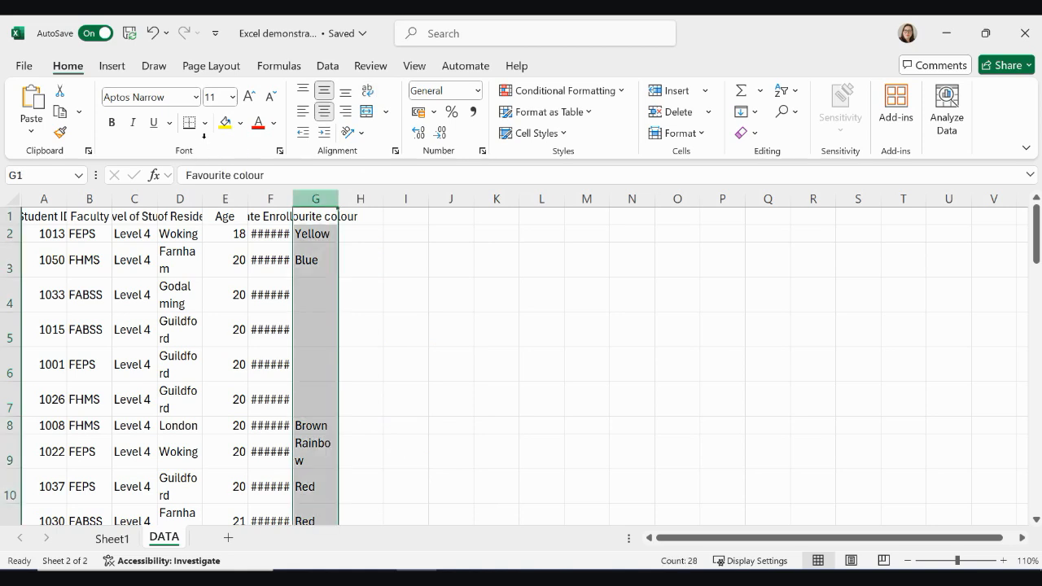
pyautogui.rightClick(322, 202)
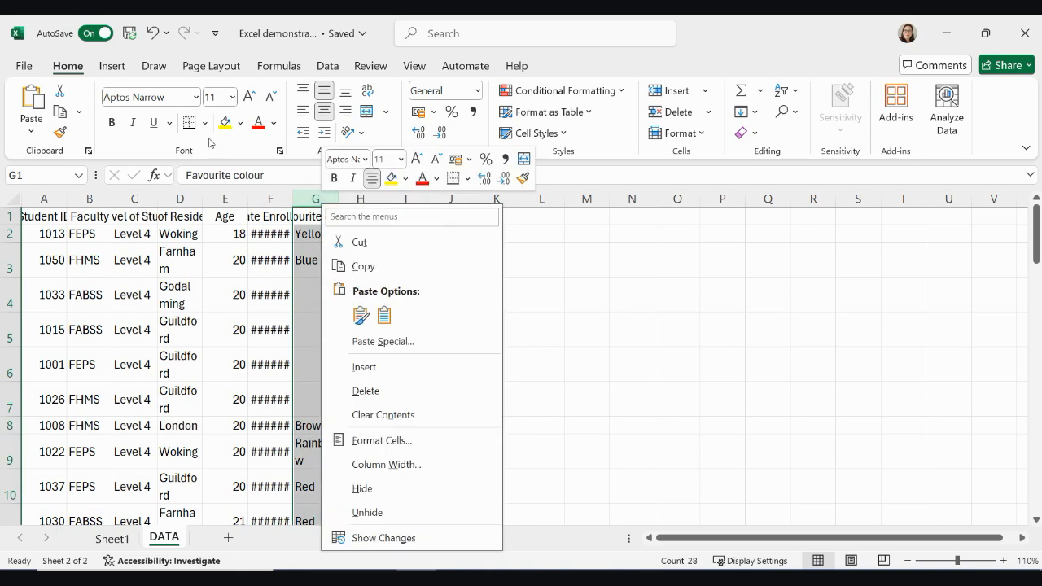
pyautogui.click(365, 391)
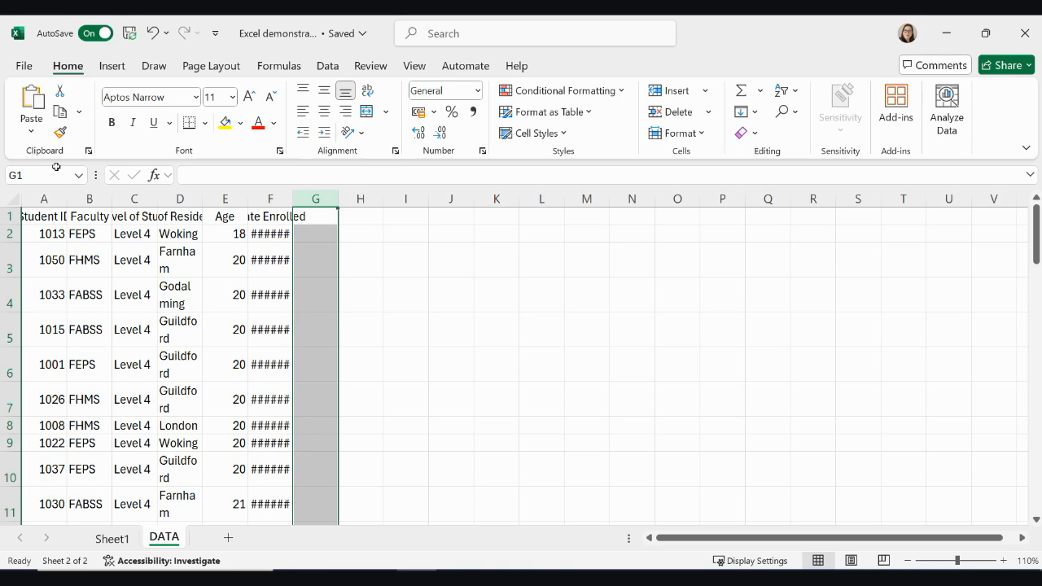
# - Centre the Level of Study entries in cells C2:C5 horizontally
pyautogui.moveTo(135, 234); pyautogui.dragTo(134, 330)
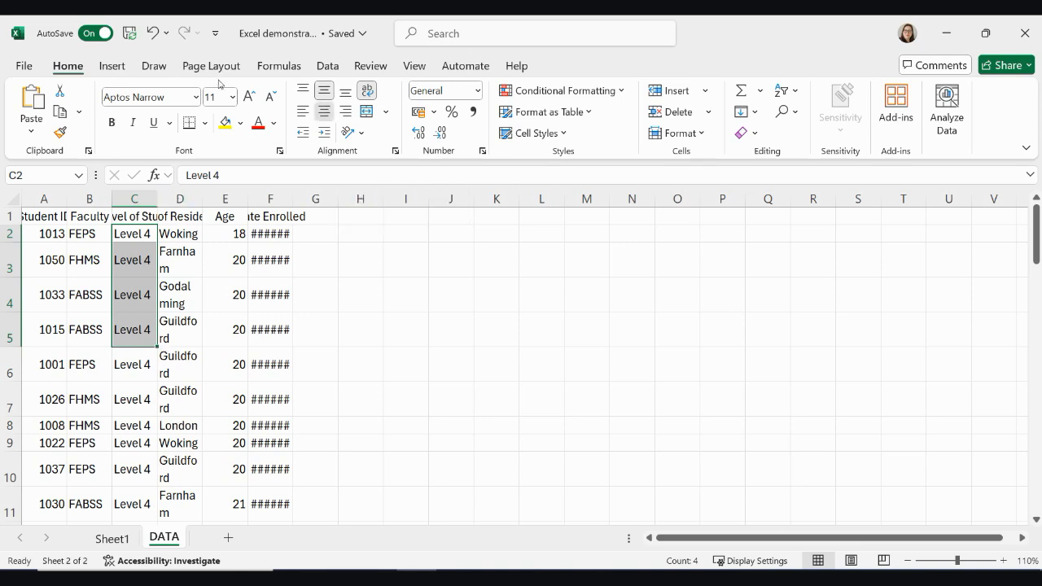
pyautogui.click(324, 111)
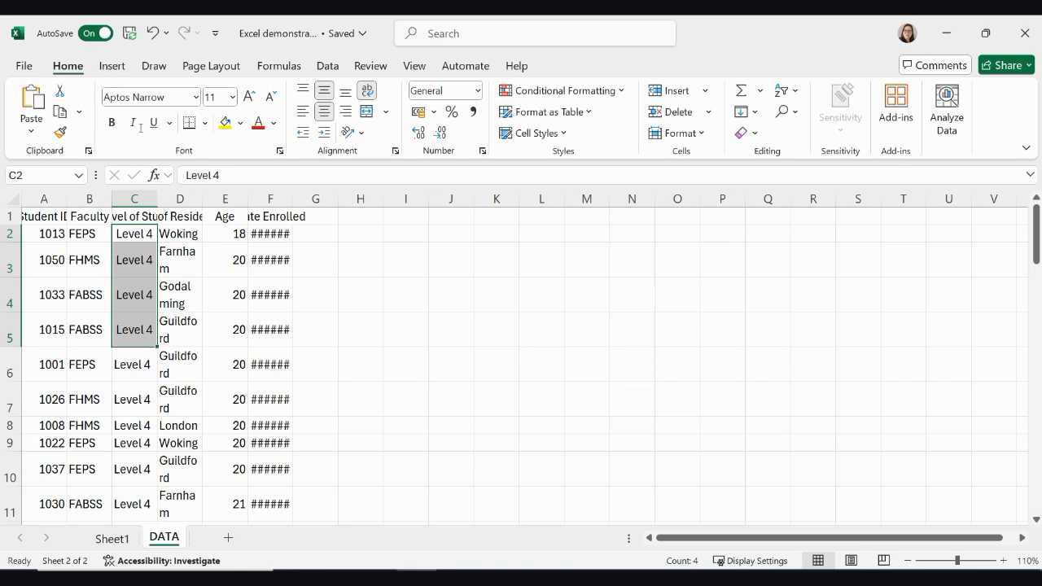
# - Widen the City of Residence column (column D) slightly, to a width of about 6.55
pyautogui.click(180, 198)
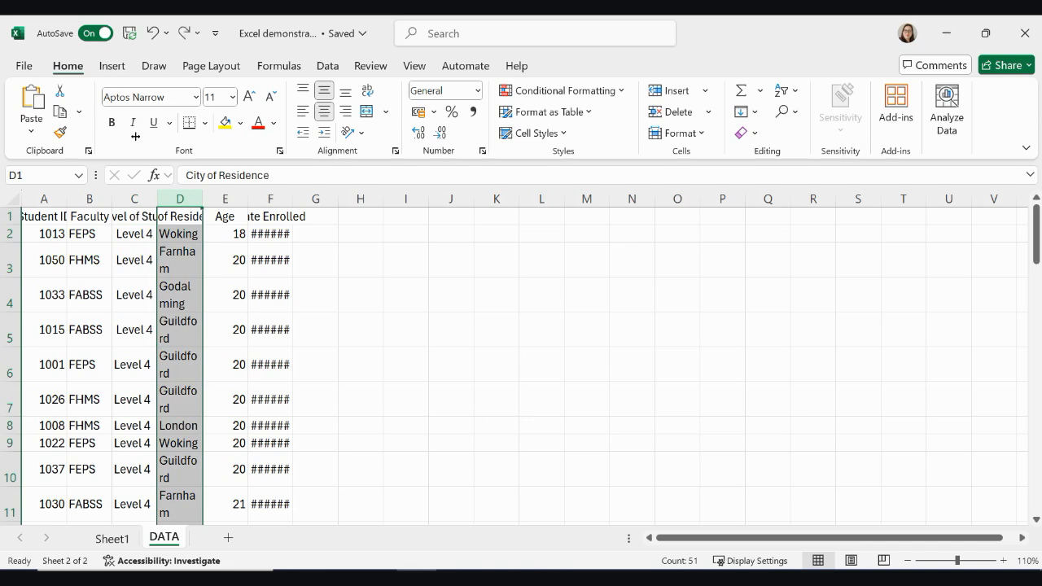
pyautogui.moveTo(203, 203)
pyautogui.mouseDown()
pyautogui.moveTo(271, 204)
pyautogui.moveTo(205, 204)
pyautogui.mouseUp()
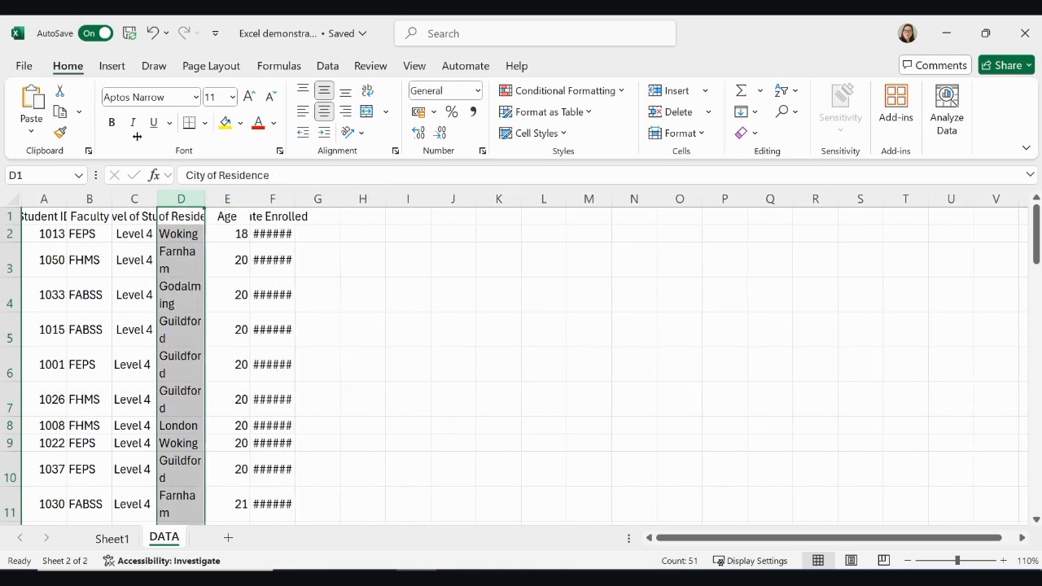
# - Reduce the height of row 3 by hand, and AutoFit the row to its contents
pyautogui.click(10, 260)
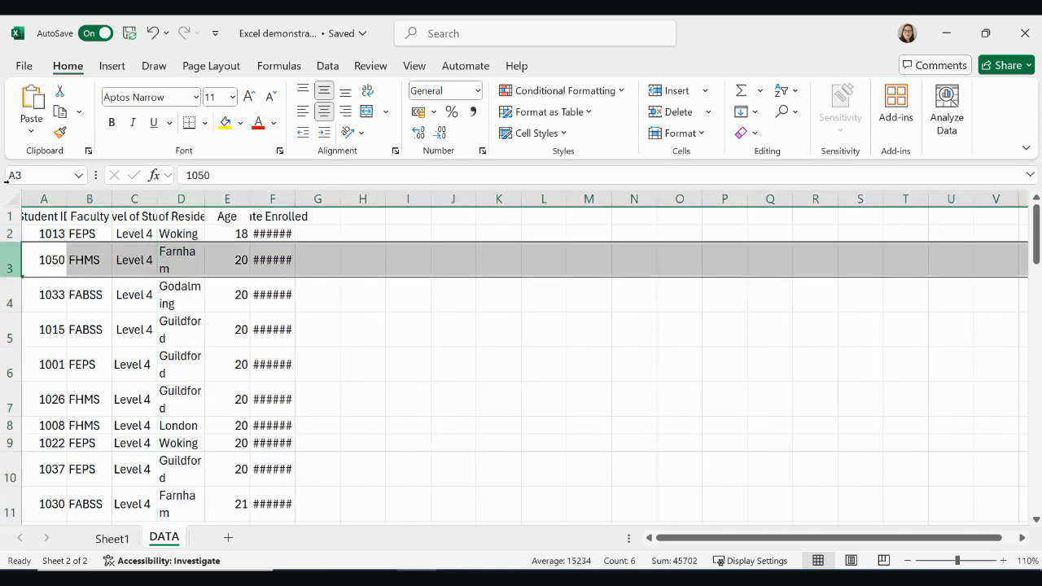
pyautogui.moveTo(10, 277)
pyautogui.mouseDown()
pyautogui.moveTo(9, 324)
pyautogui.moveTo(10, 268)
pyautogui.mouseUp()
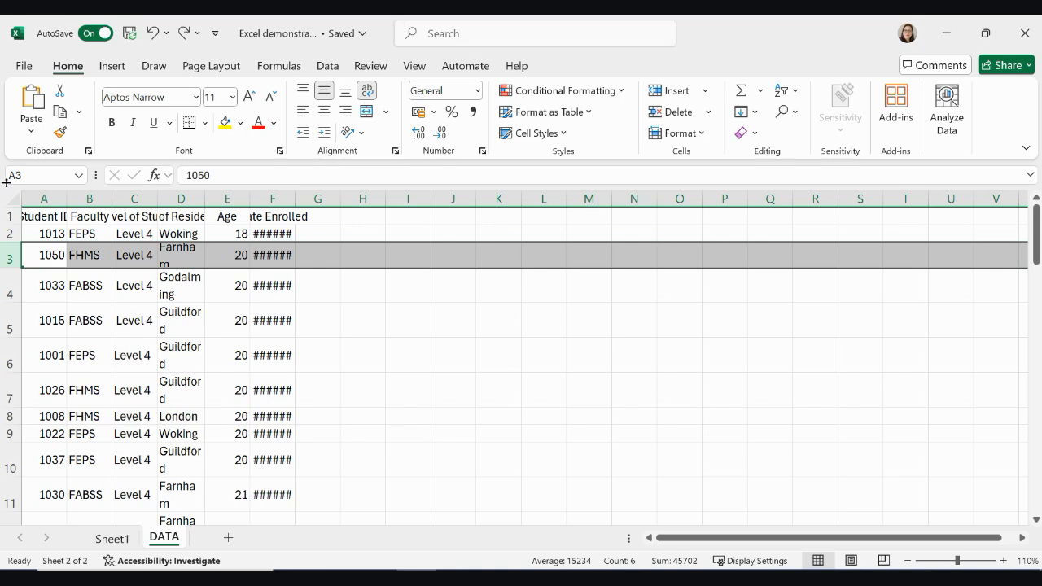
pyautogui.doubleClick(7, 267)
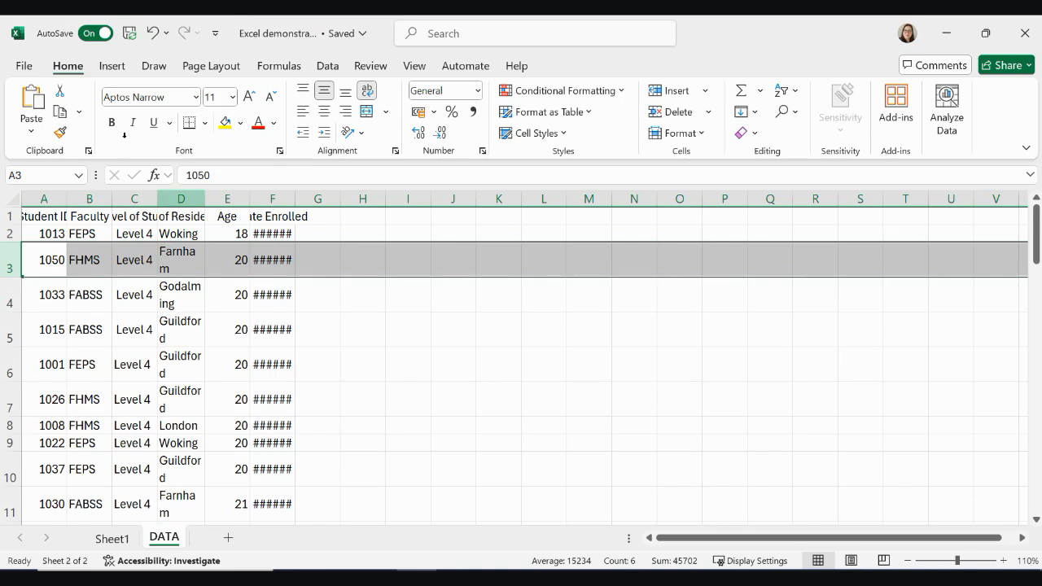
# - AutoFit the width of the City of Residence column (column D) to its contents
pyautogui.click(181, 198)
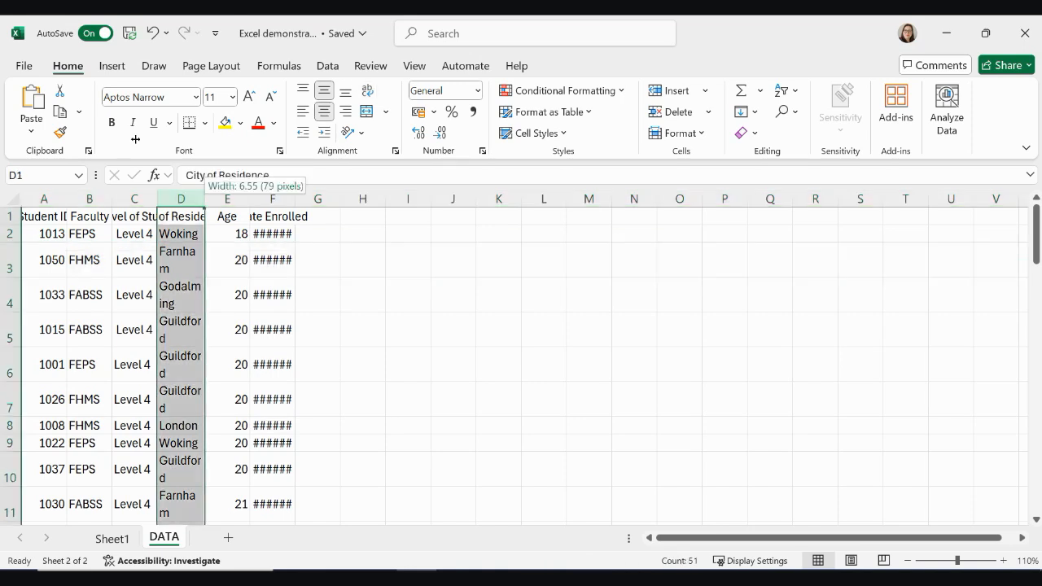
pyautogui.doubleClick(204, 198)
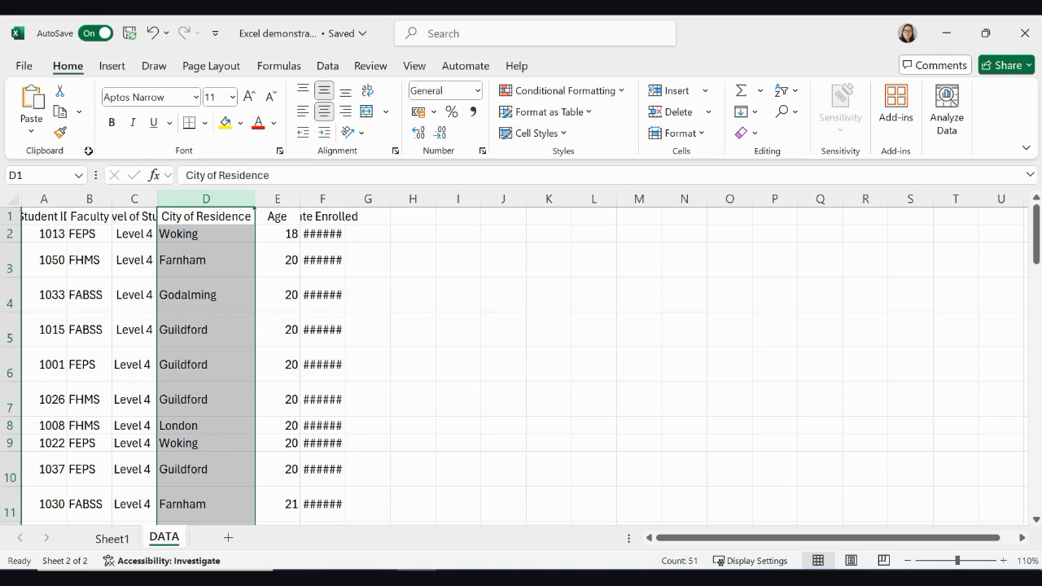
# - Wrap the text of the Level of Study header in cell C1
pyautogui.press('Left')
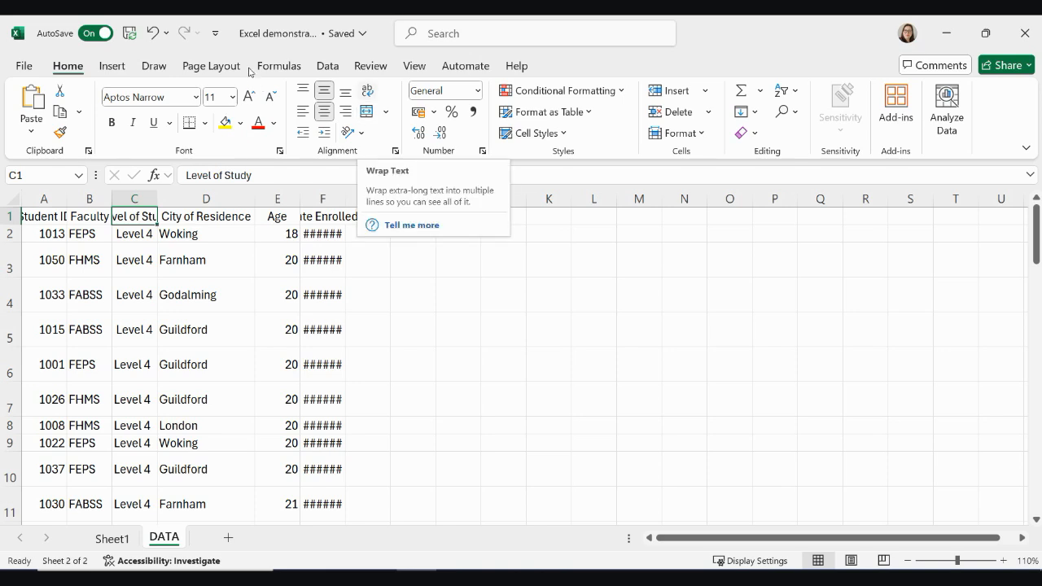
pyautogui.click(367, 91)
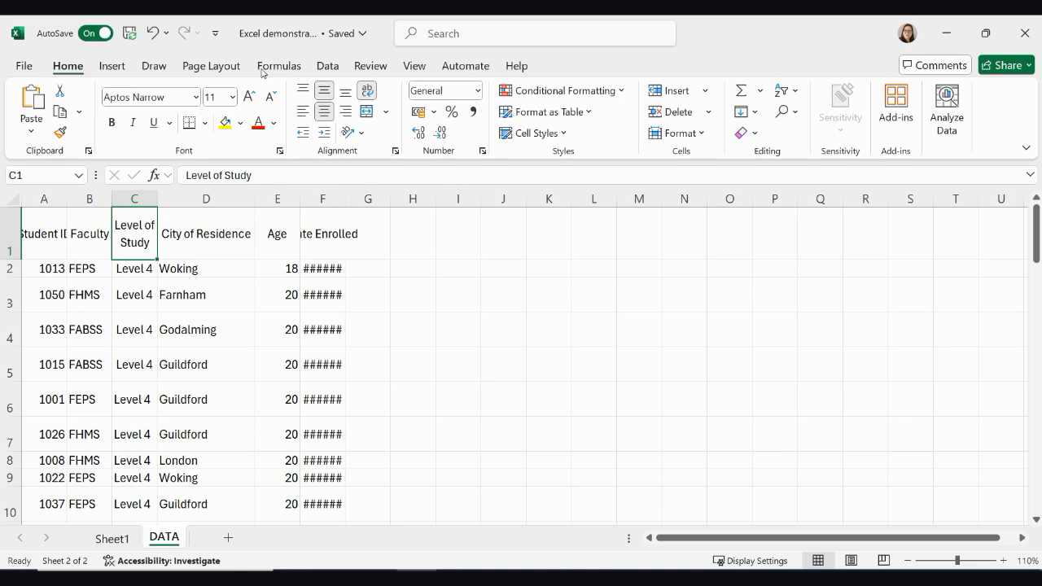
# - Apply All Borders to the City of Residence cells D2:D4
pyautogui.moveTo(199, 269); pyautogui.dragTo(203, 330)
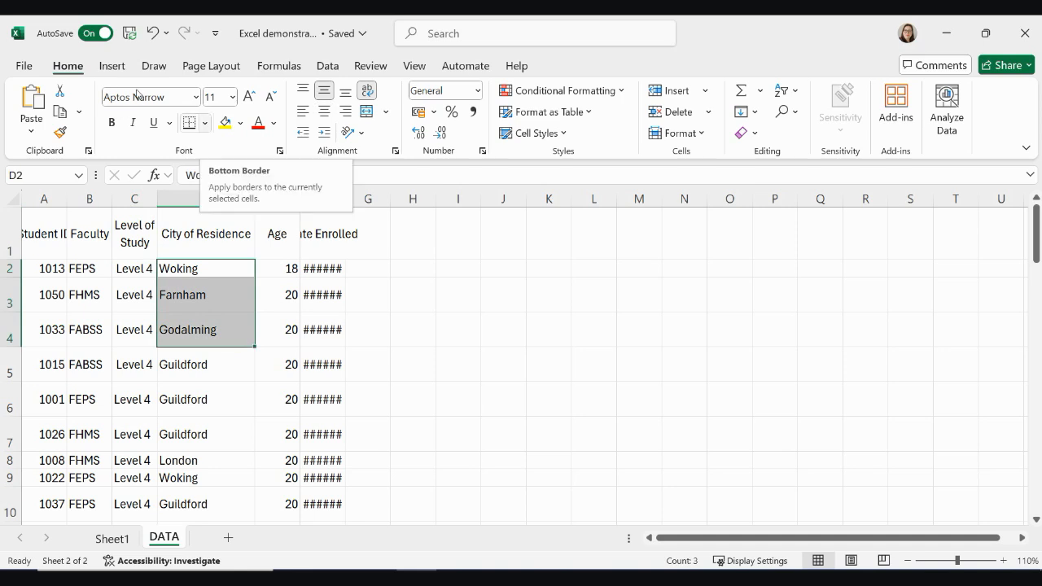
pyautogui.click(205, 123)
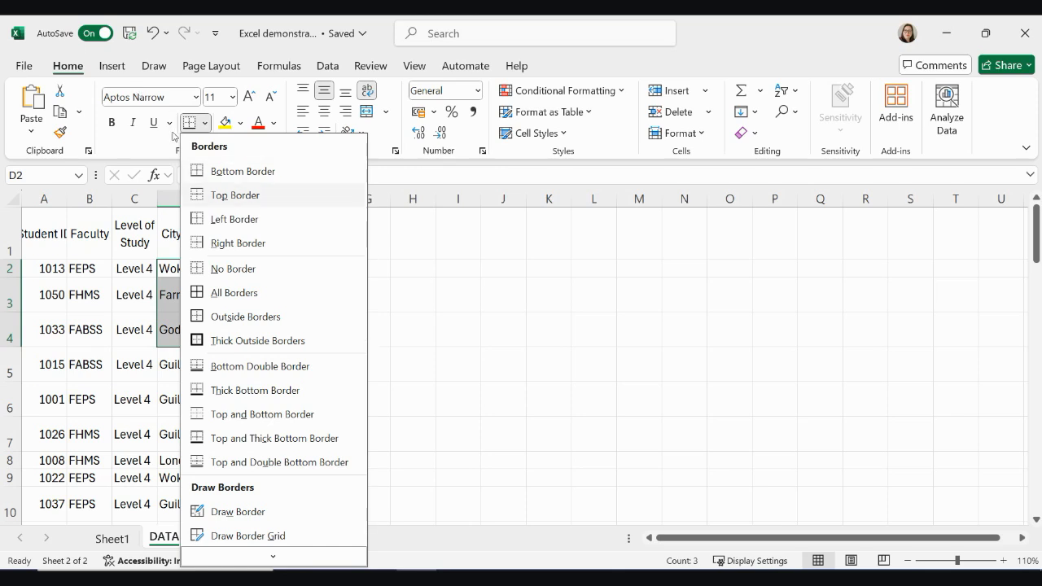
pyautogui.click(175, 205)
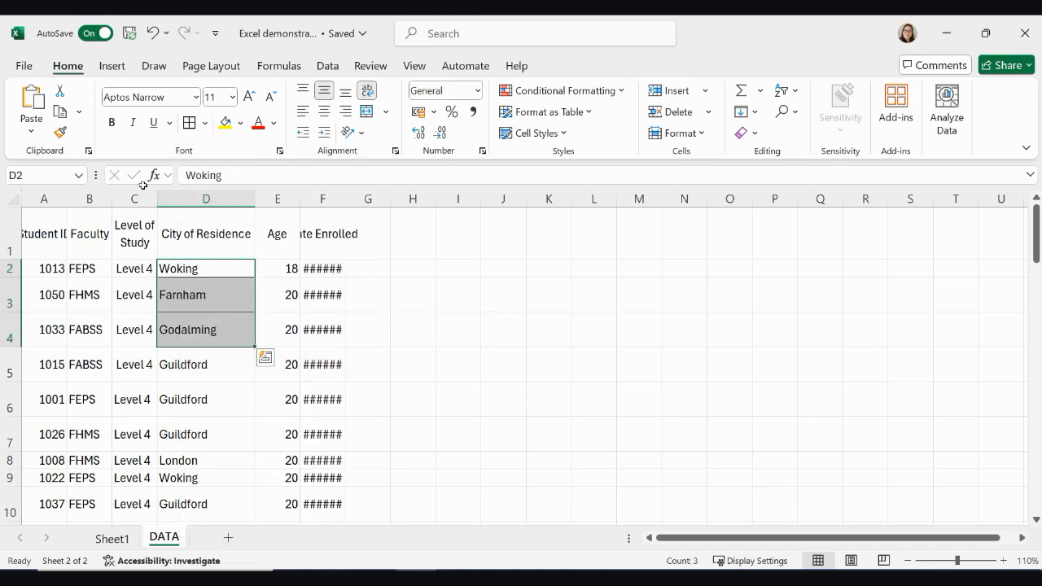
pyautogui.press('Down')
pyautogui.press('Down')
pyautogui.press('Down')
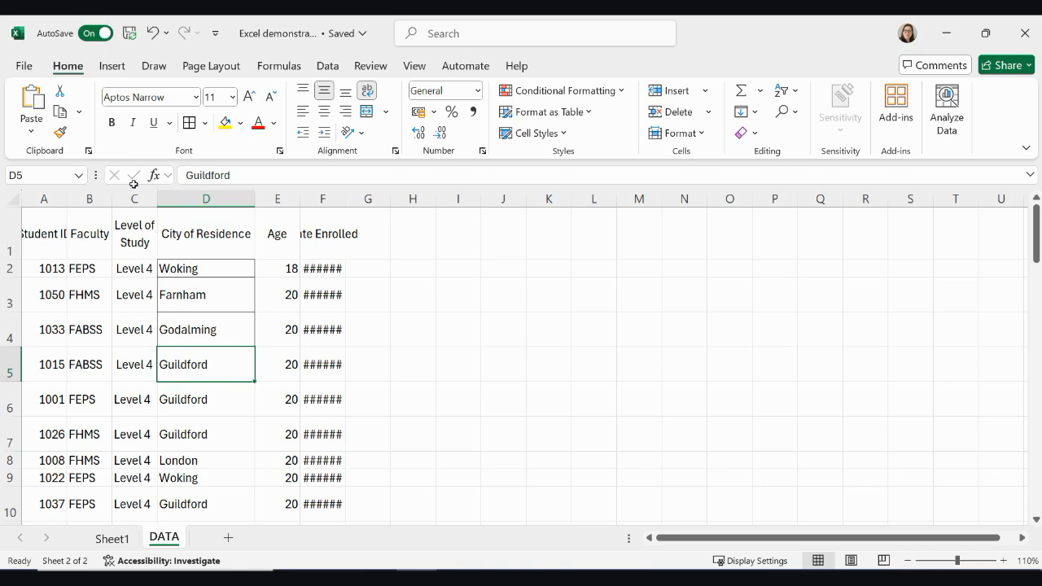
# - Remove all borders from cells D2:D4
pyautogui.press('Up')
pyautogui.press('Up')
pyautogui.press('Up')
pyautogui.hotkey('shift', 'Down')
pyautogui.hotkey('shift', 'Down')
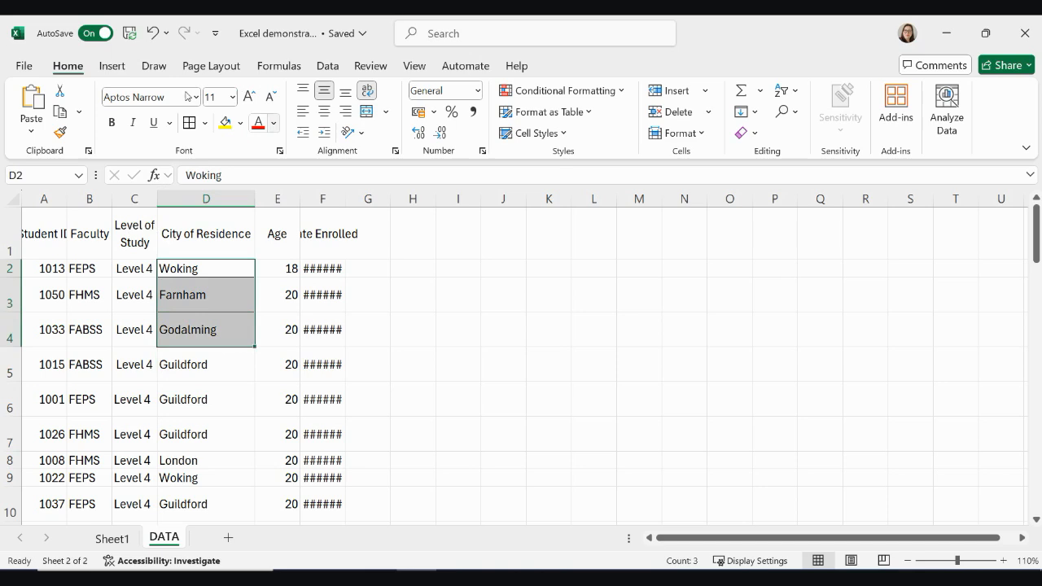
pyautogui.click(204, 122)
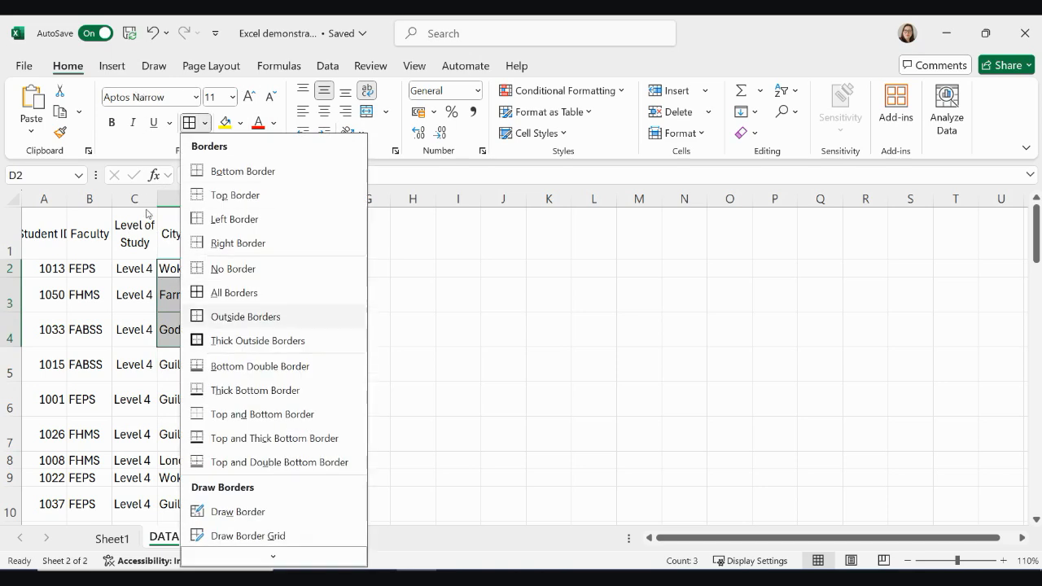
pyautogui.click(233, 269)
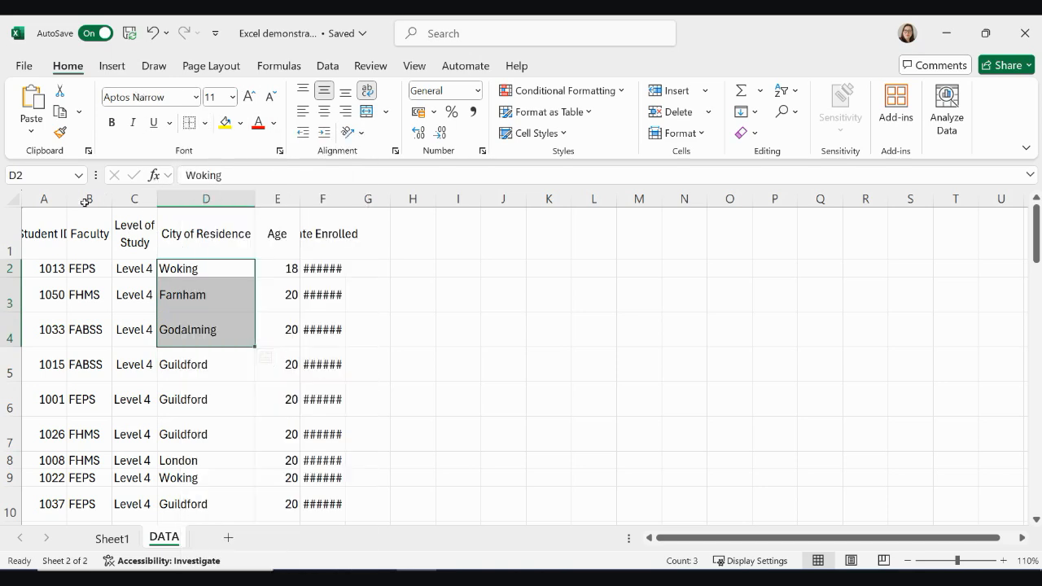